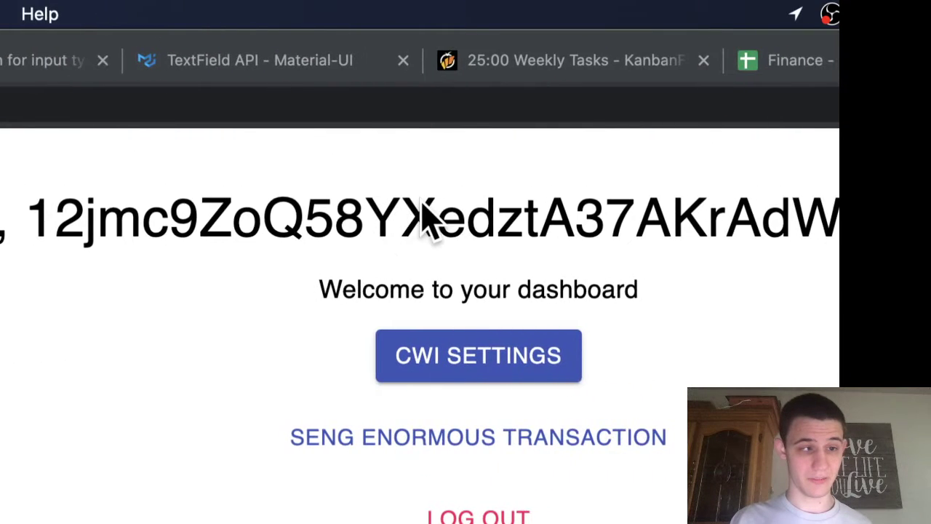
- Start the enormous transaction from the dashboard, cancel its funding request, and dismiss the resulting error overlay
double_click(420, 216)
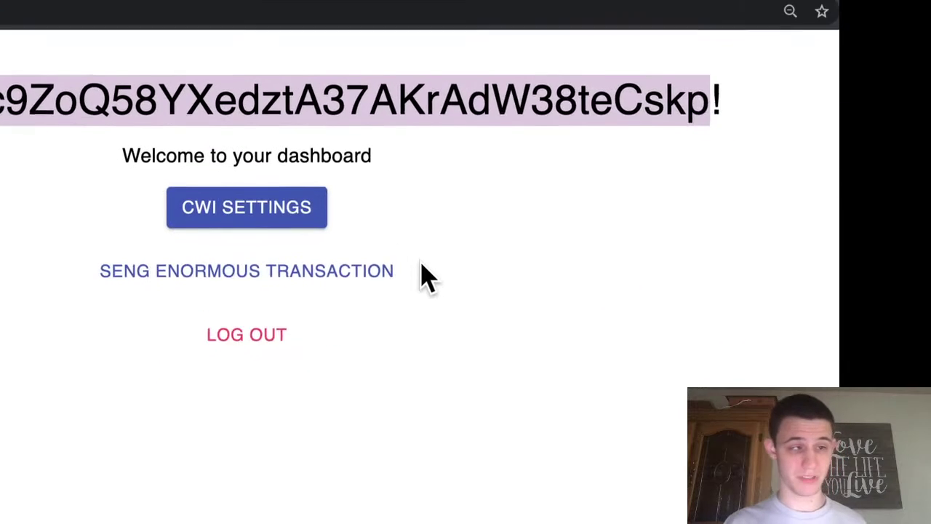
click(420, 262)
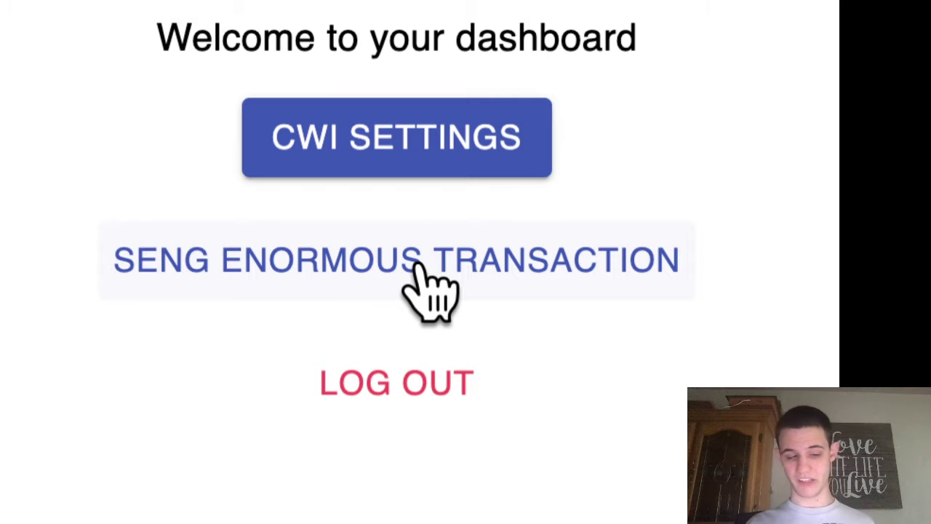
click(419, 273)
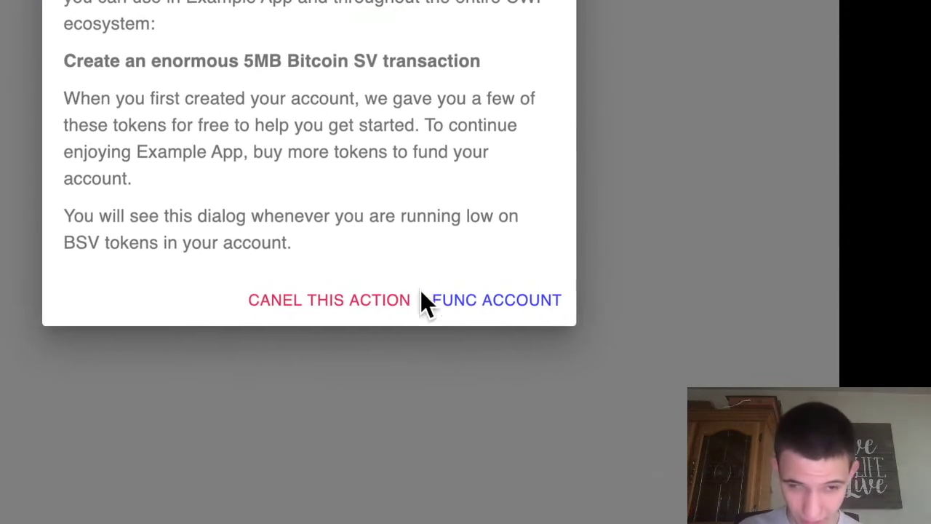
click(396, 306)
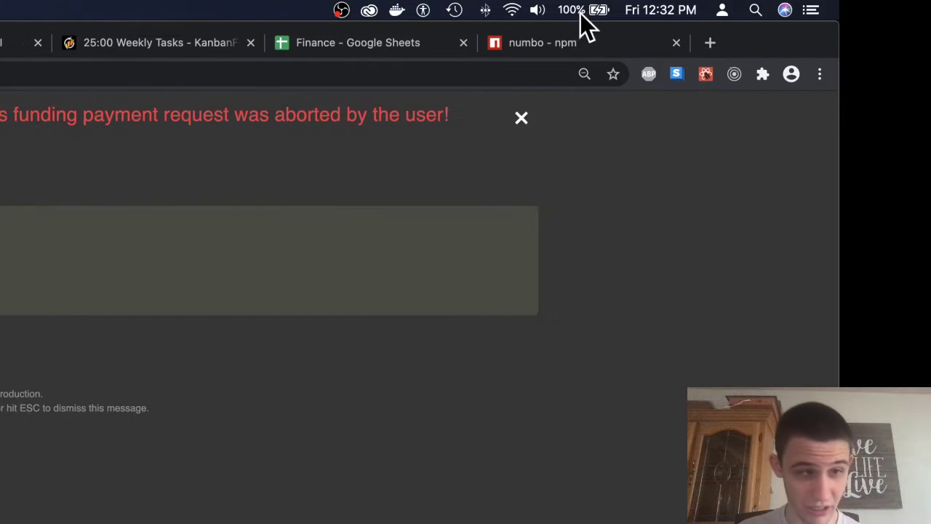
click(522, 121)
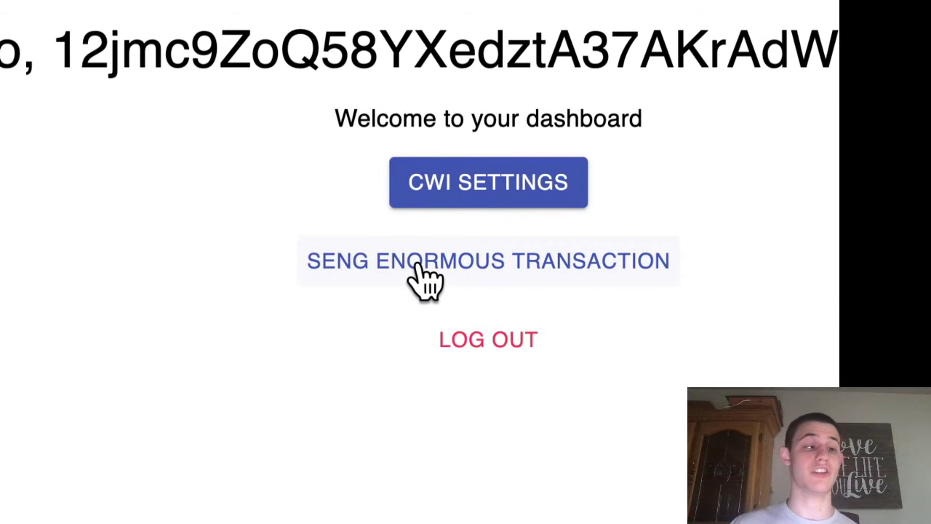
- Start the enormous transaction from the dashboard again and proceed to funding the account for it
click(426, 273)
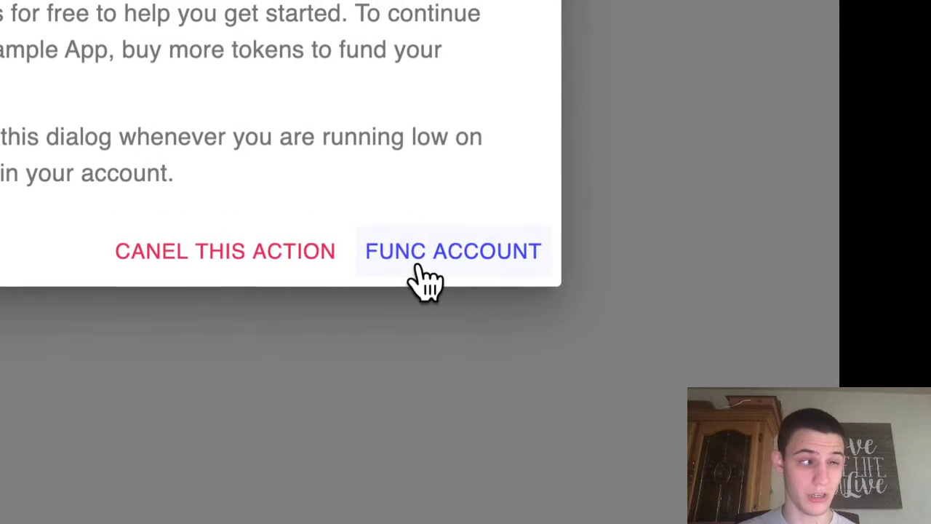
click(425, 280)
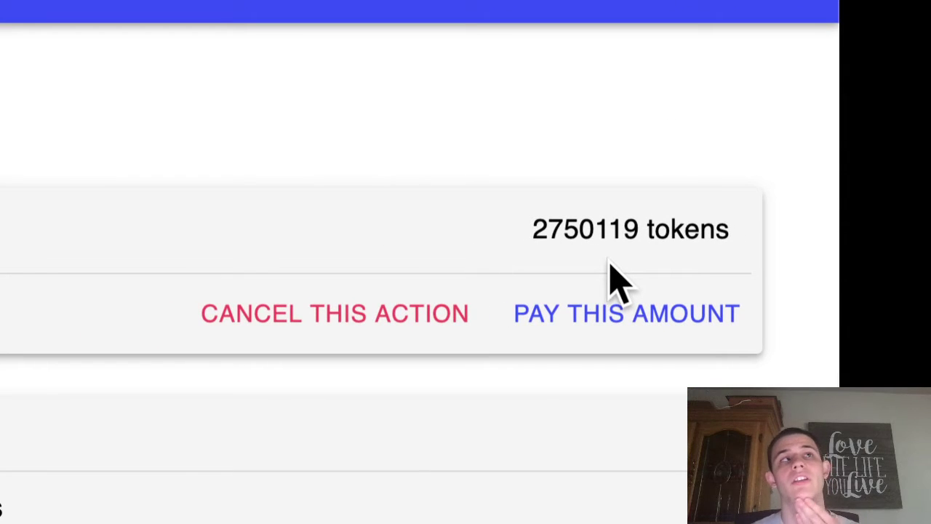
scroll(553, 280, down, 5)
scroll(420, 260, left, 1)
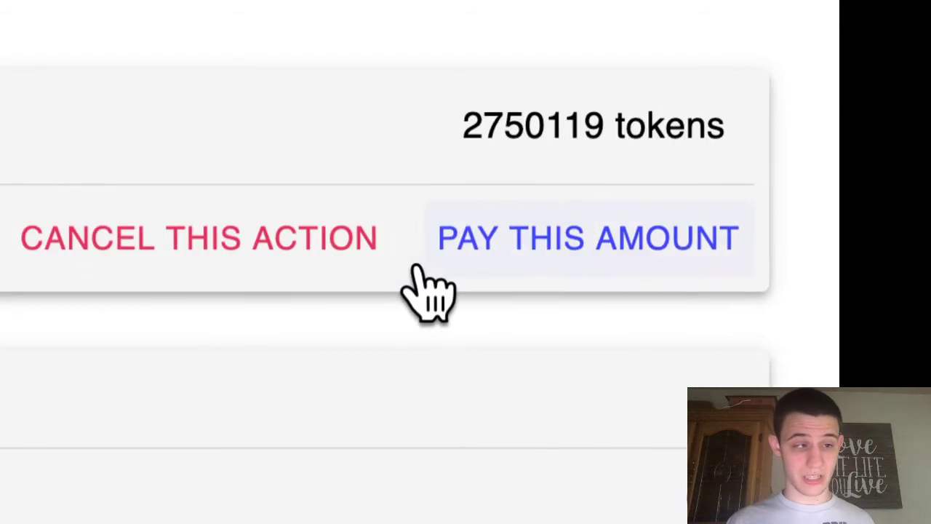
- Open the payment for the exact amount the transaction requires, cancel it, and dismiss the error overlay
click(556, 251)
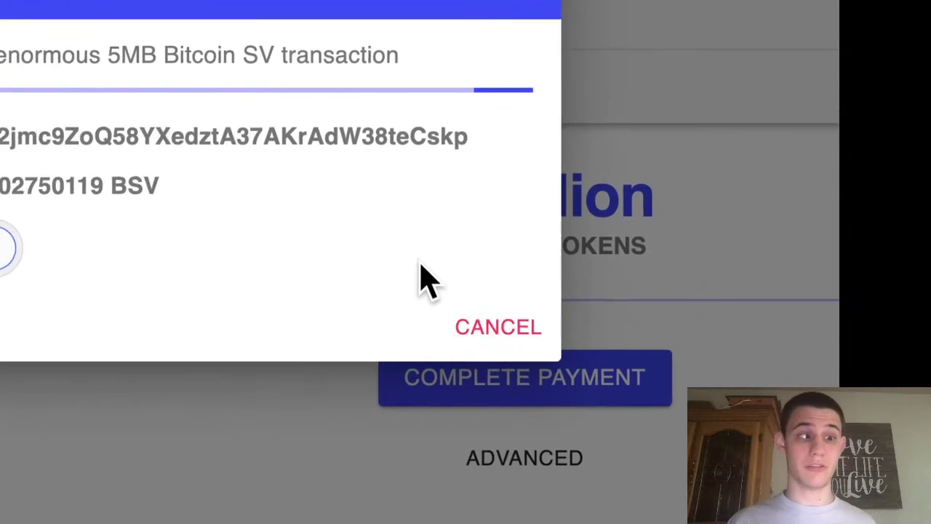
click(709, 431)
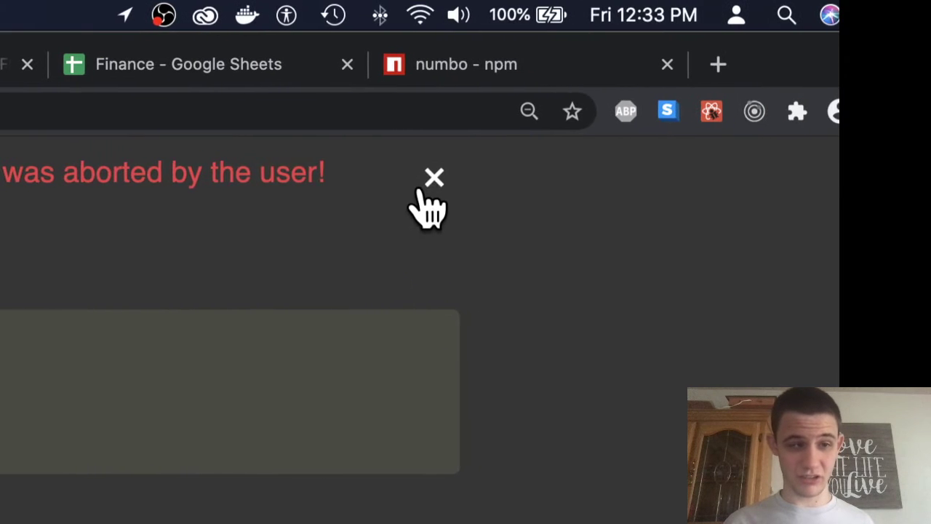
click(428, 185)
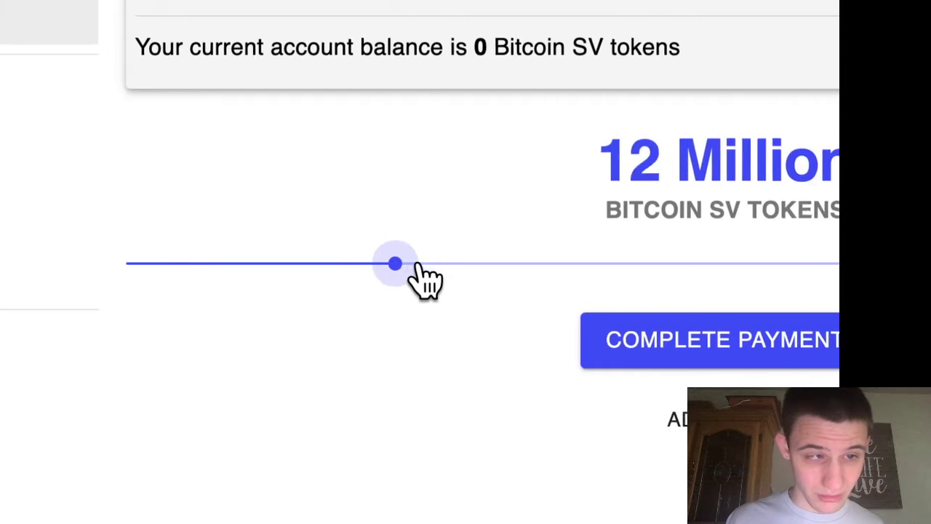
- Raise the funding amount to 43 million Bitcoin SV tokens, open its payment request, and cancel it
drag(419, 264, 856, 269)
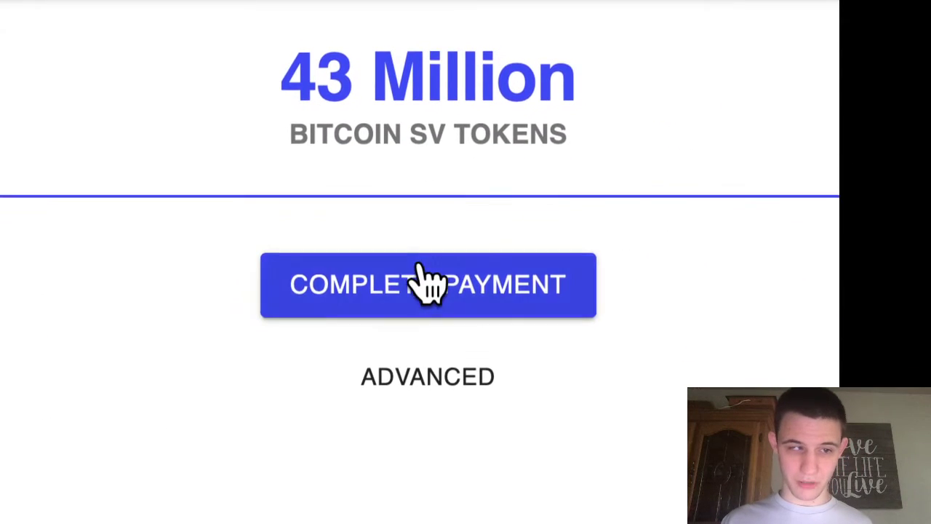
click(421, 266)
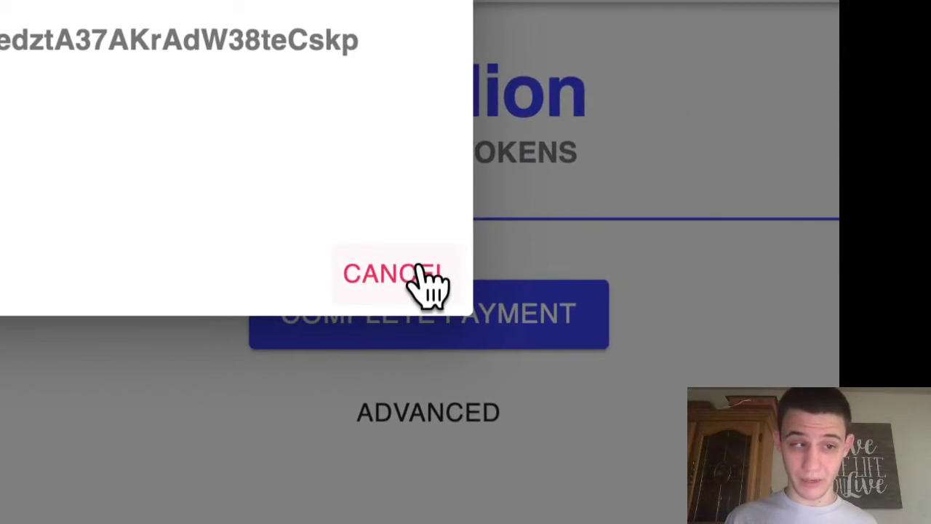
click(420, 269)
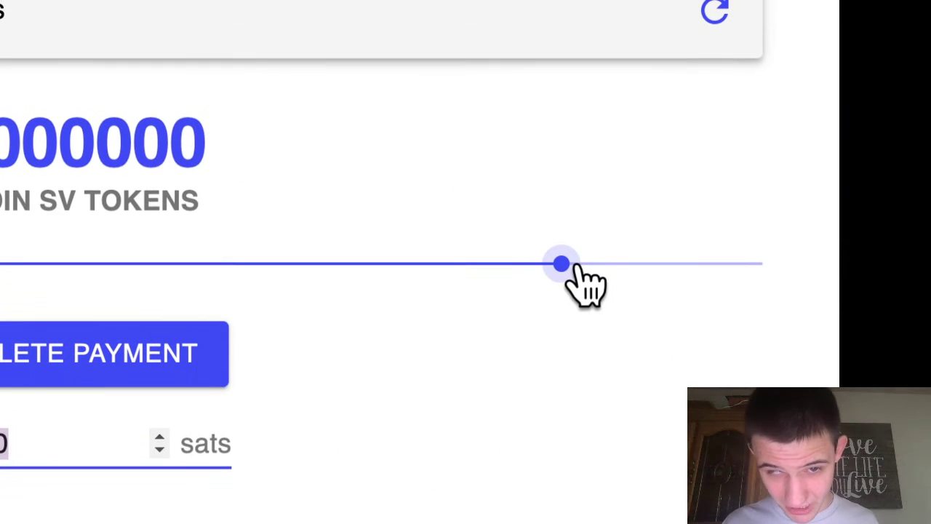
- Lower the funding amount to 1000000 tokens with the slider, open its payment request, and cancel it
drag(568, 265, 837, 277)
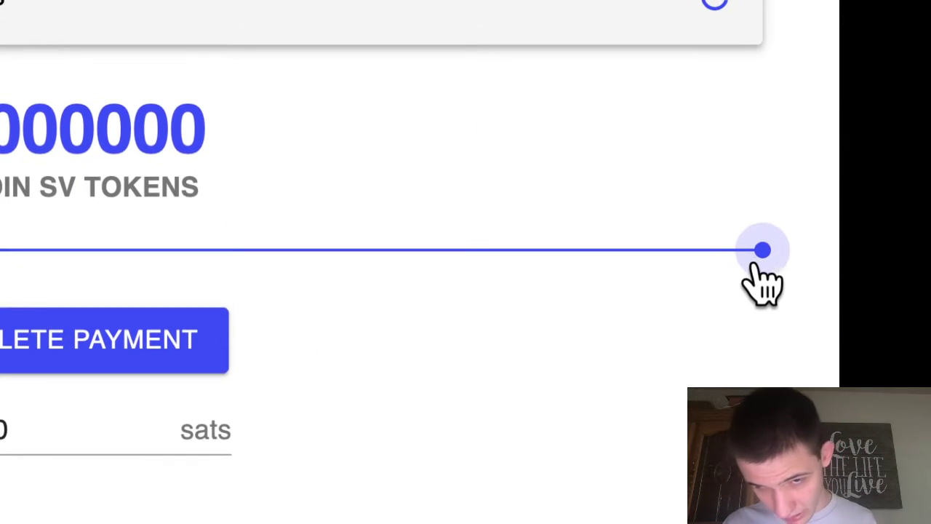
drag(754, 264, 419, 259)
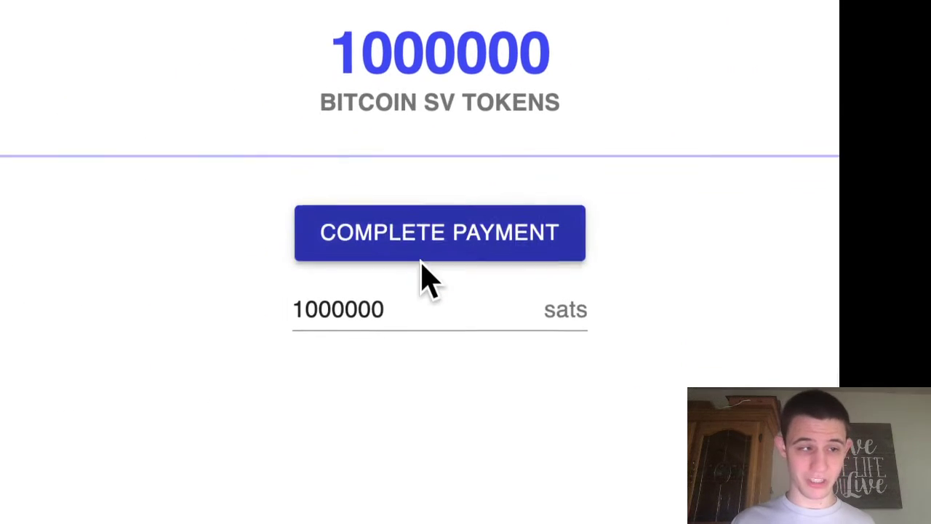
click(436, 249)
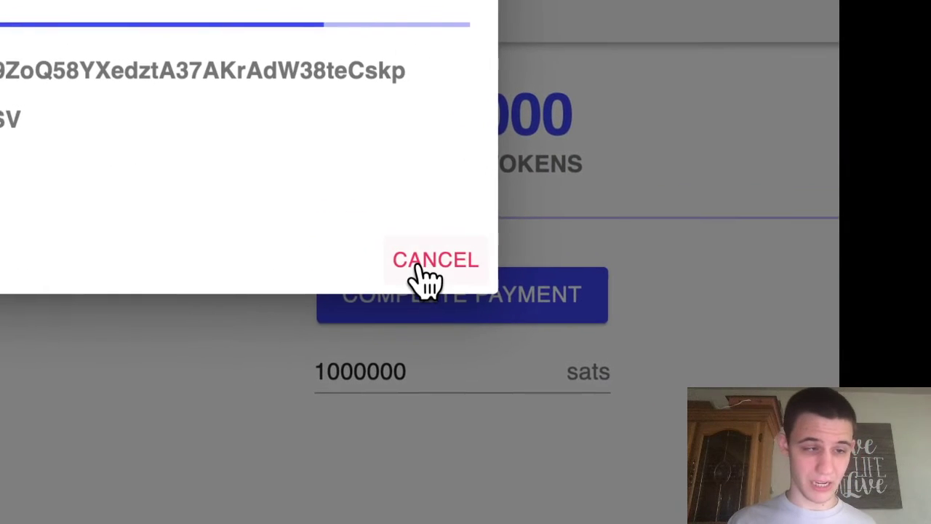
click(639, 261)
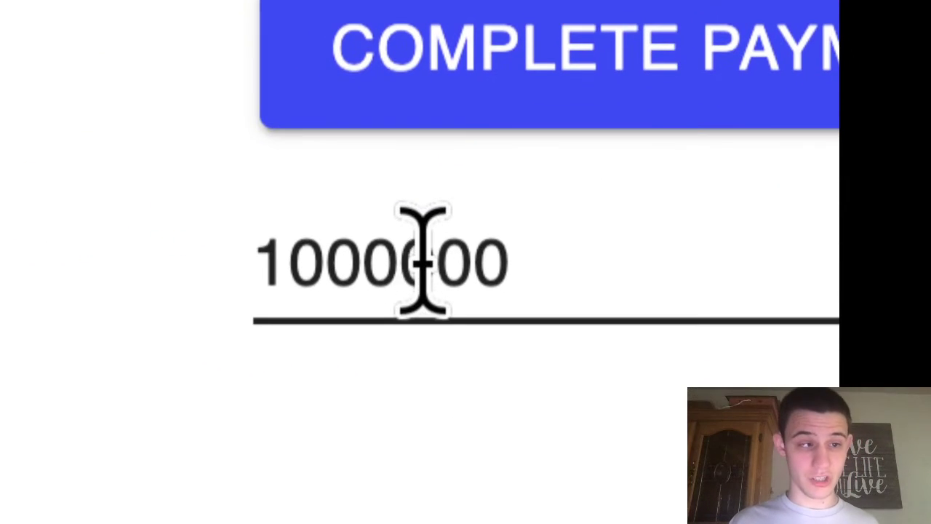
- Set the exact funding amount to 546 sats in the advanced entry
double_click(422, 262)
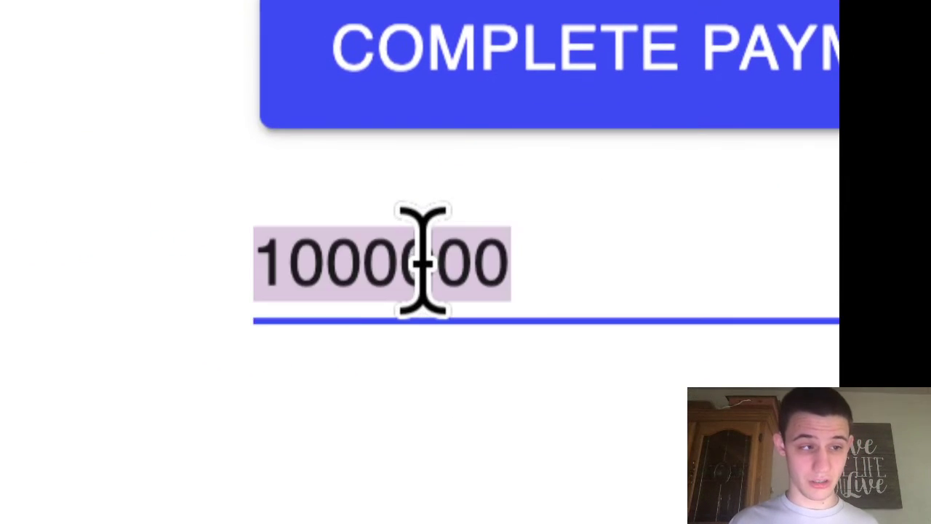
text(645)
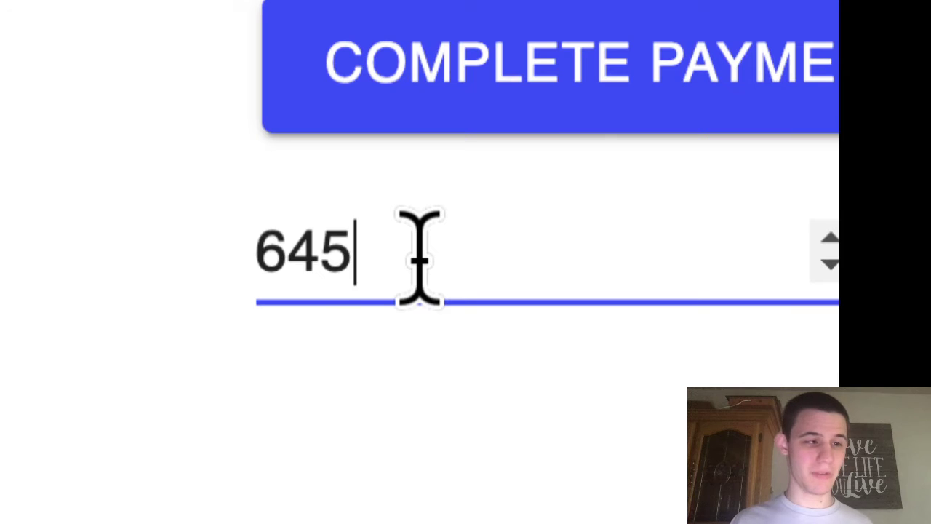
key(BackSpace)
key(BackSpace)
key(BackSpace)
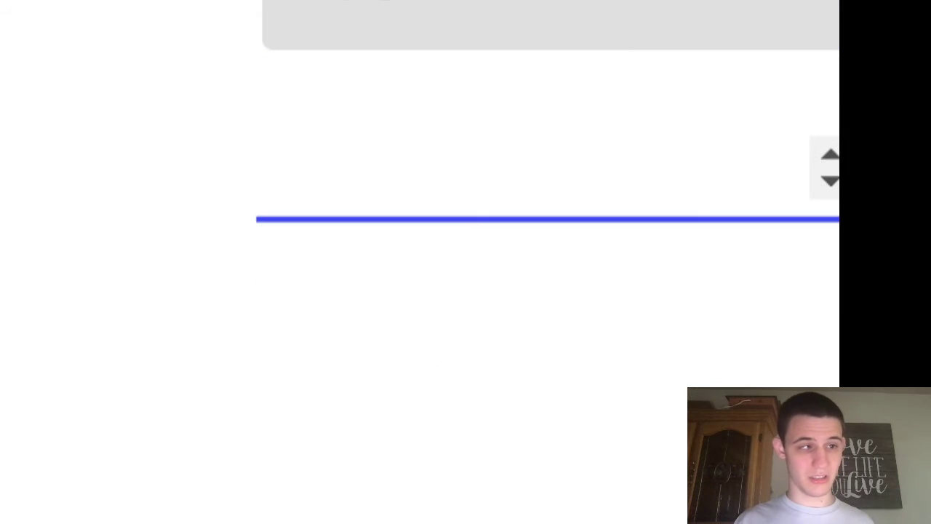
text(54)
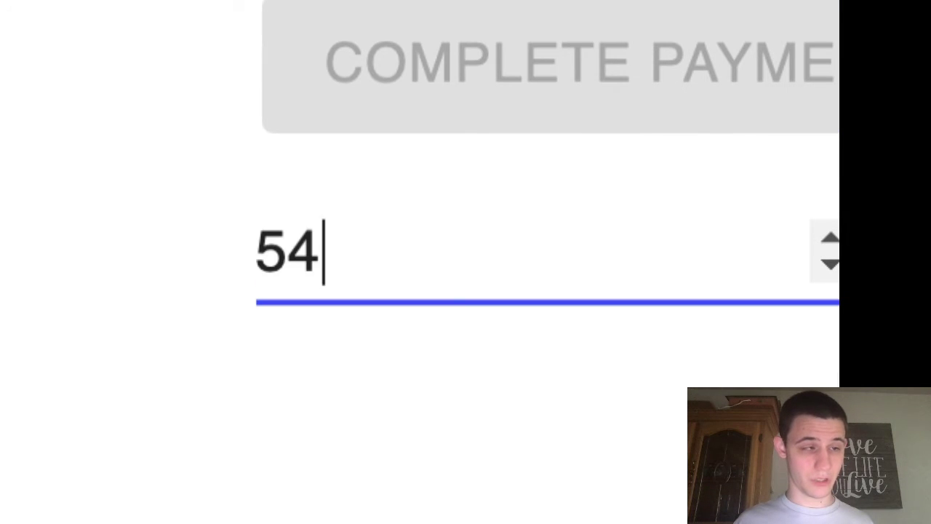
text(6)
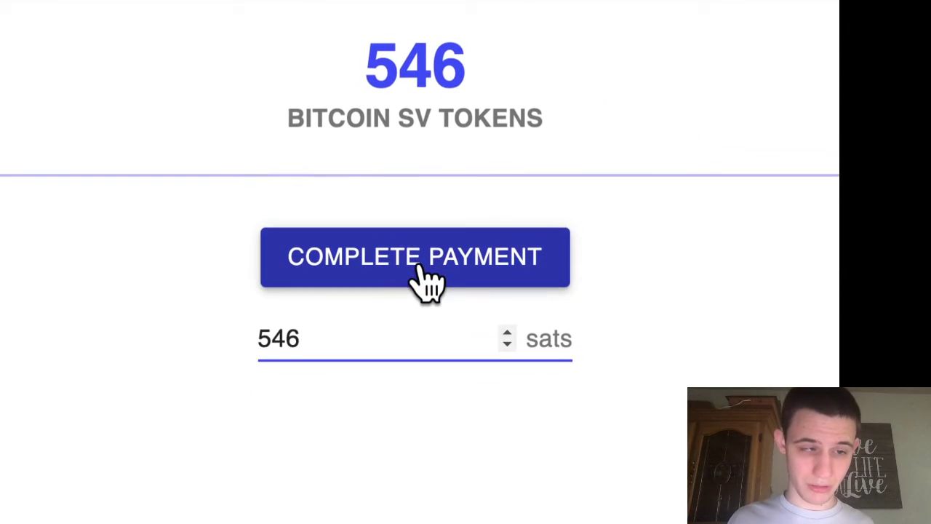
- Complete the 546-sat payment by authorizing it in the payment dialog, then finish the payment confirmation
click(422, 268)
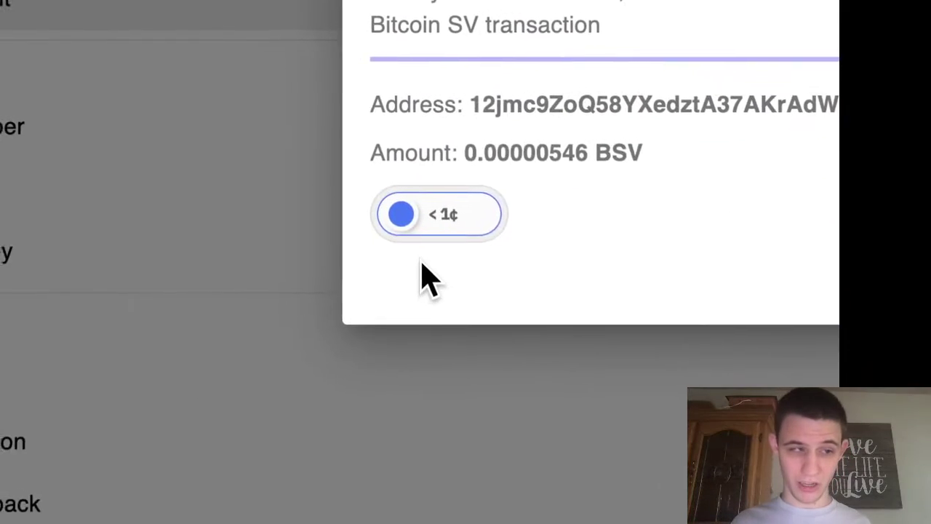
drag(421, 253, 769, 250)
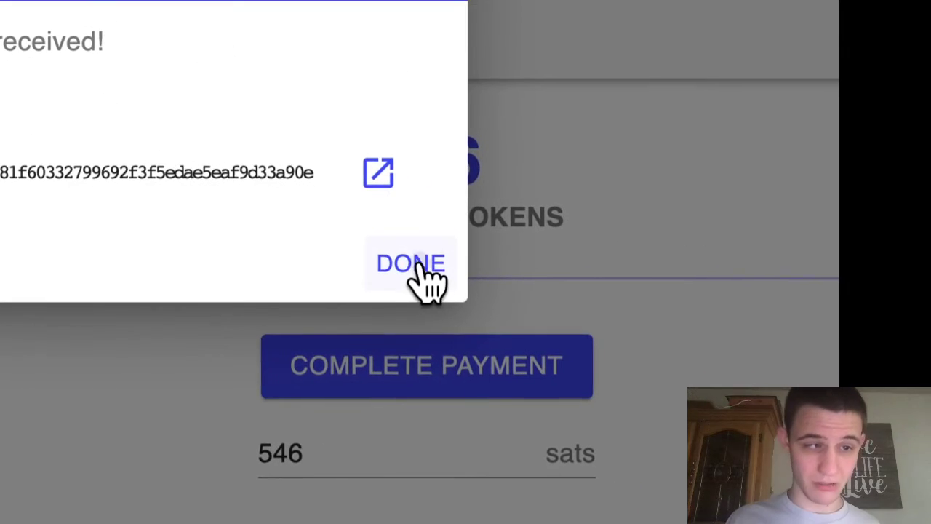
click(419, 265)
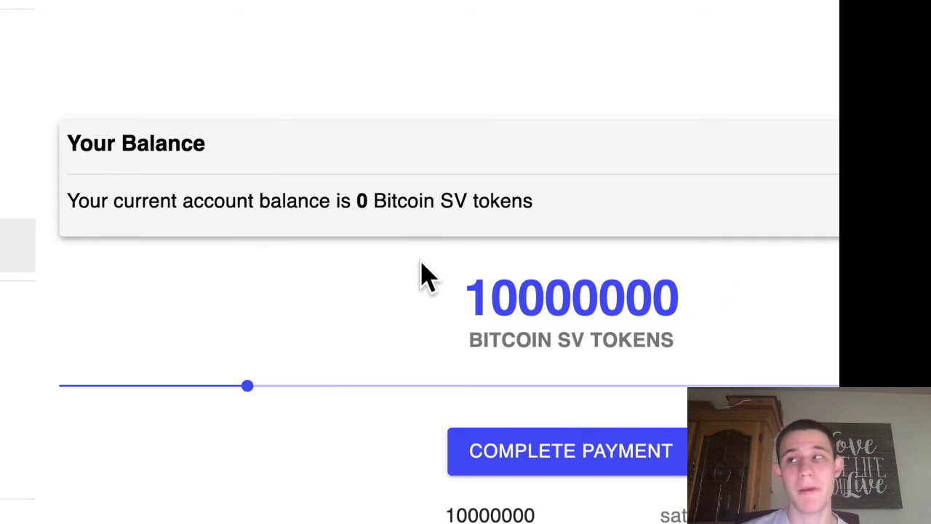
- Return to the Example App dashboard, then reopen the CWI settings on the Fund Account page to refresh the balance
scroll(425, 276, down, 4)
scroll(426, 276, right, 2)
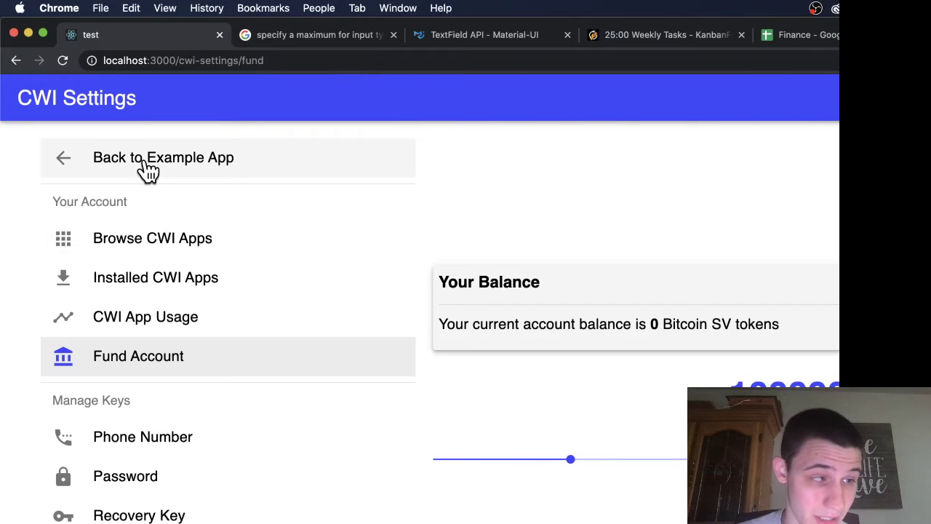
click(149, 168)
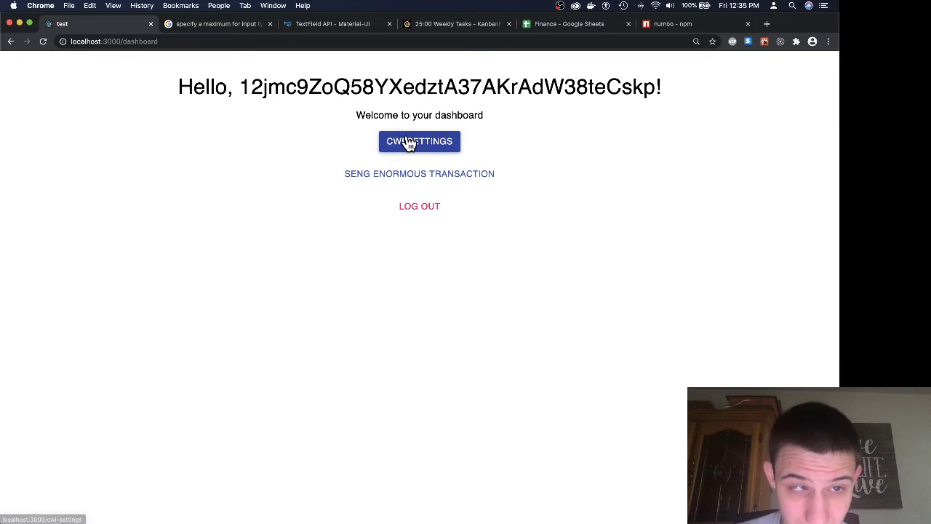
click(420, 146)
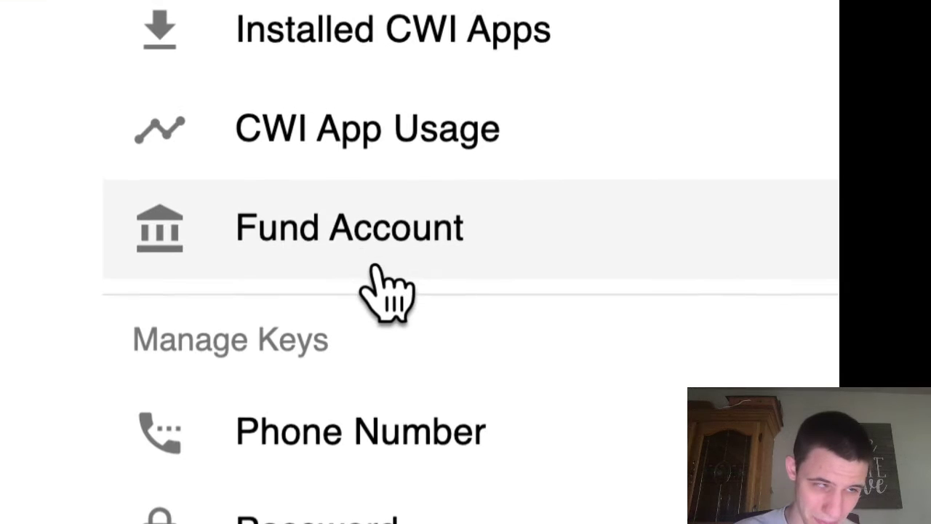
click(108, 256)
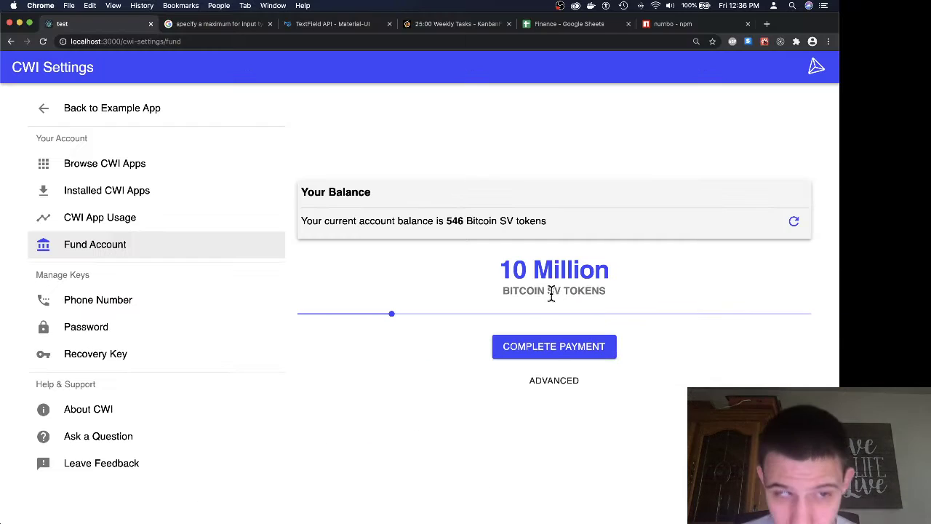
- Set the Fund Account slider to 43 million tokens, check the current balance, then open the account payment and cancel it
click(404, 323)
drag(403, 322, 738, 313)
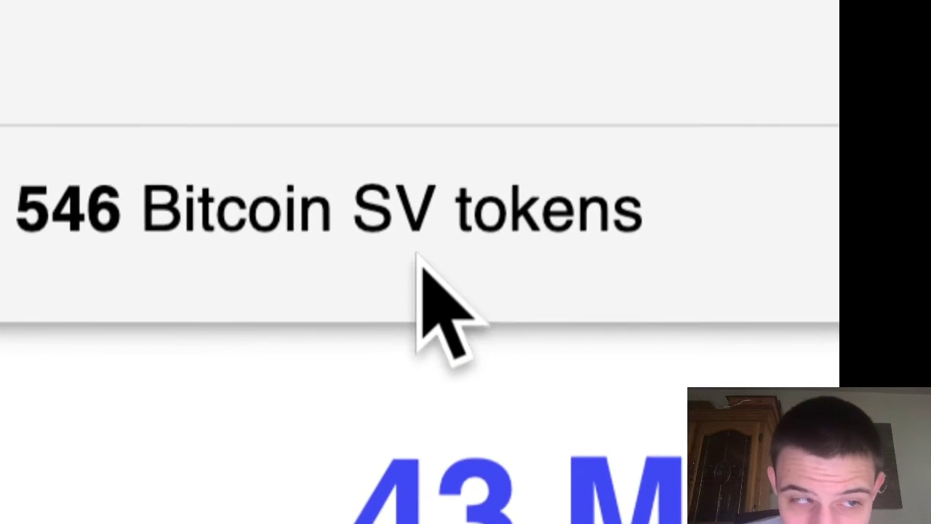
double_click(70, 209)
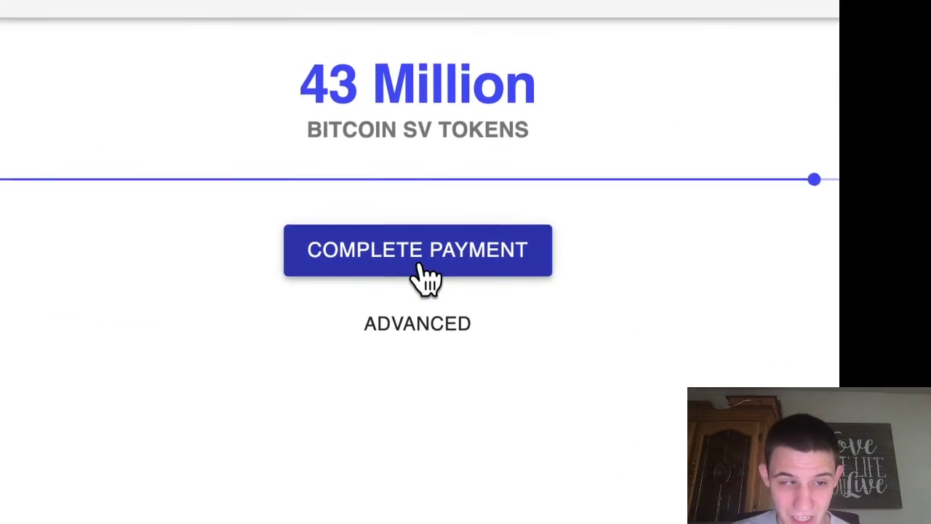
click(340, 314)
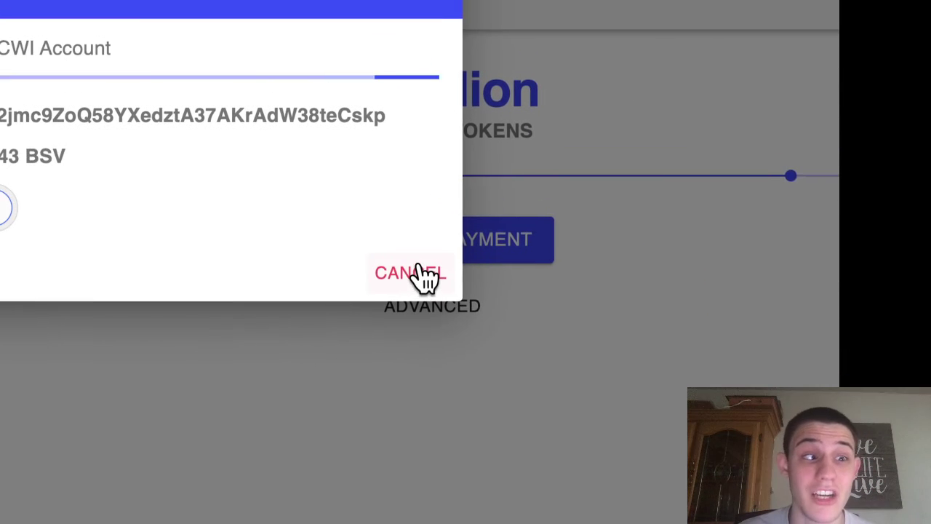
click(422, 270)
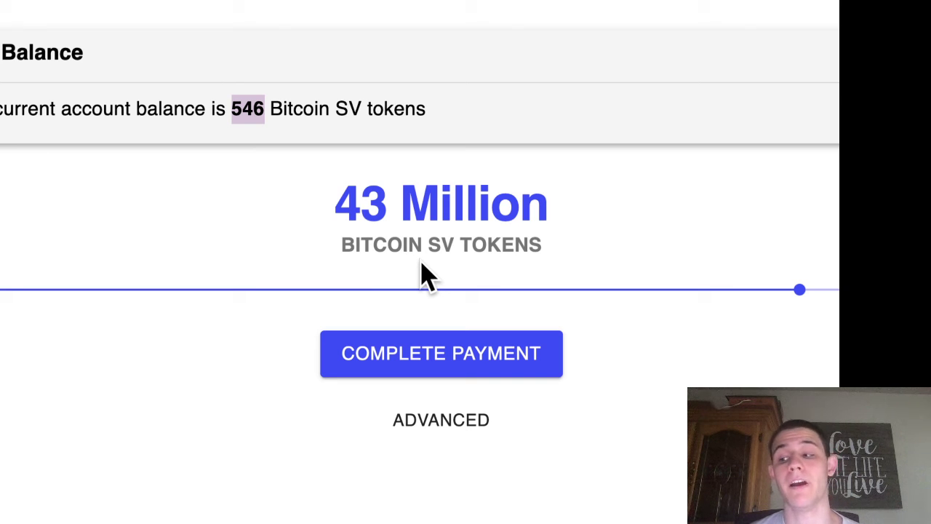
key(ctrl+Up)
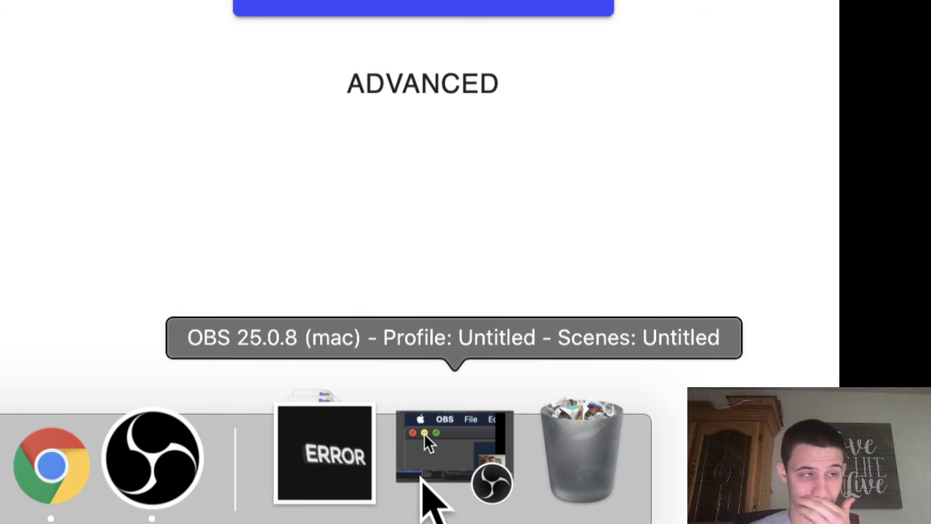
click(424, 433)
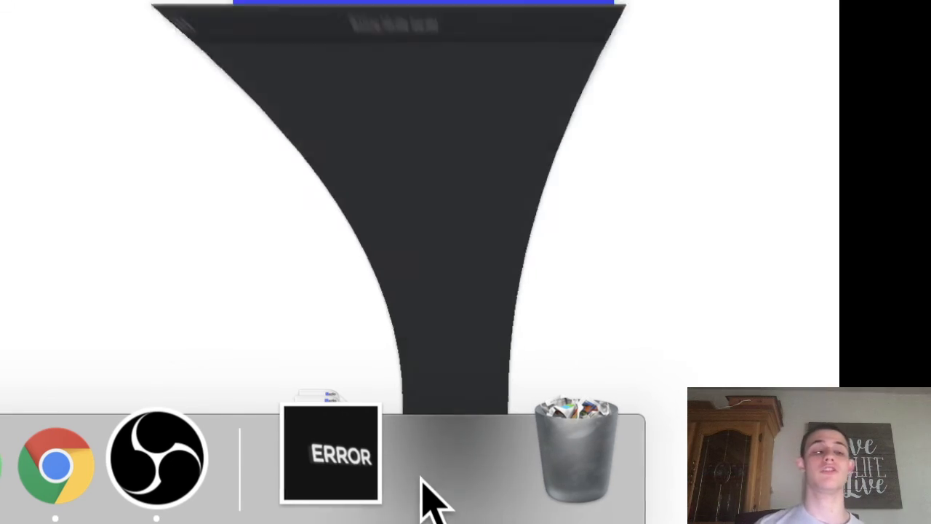